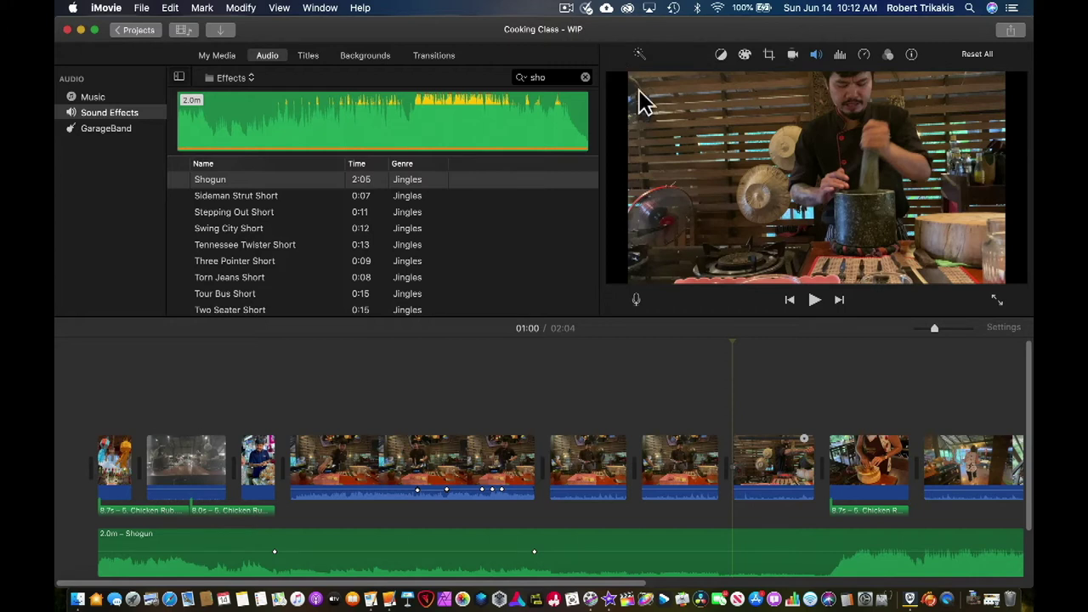
# Open the speed settings of the mortar clip around 01:05, look over the speed presets, and play the clip at its original speed
pyautogui.click(775, 457)
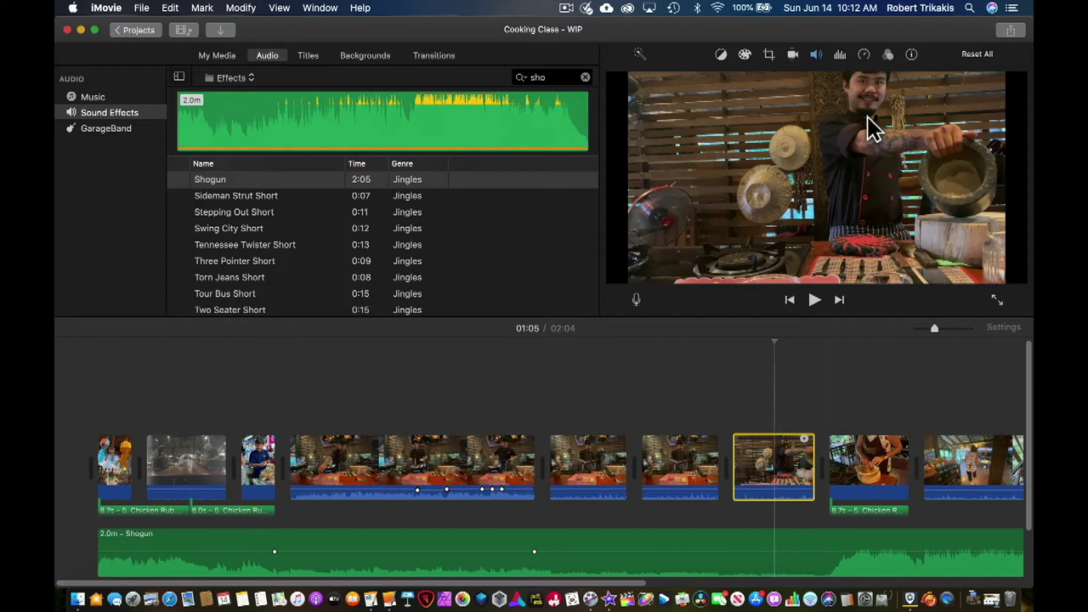
pyautogui.click(864, 54)
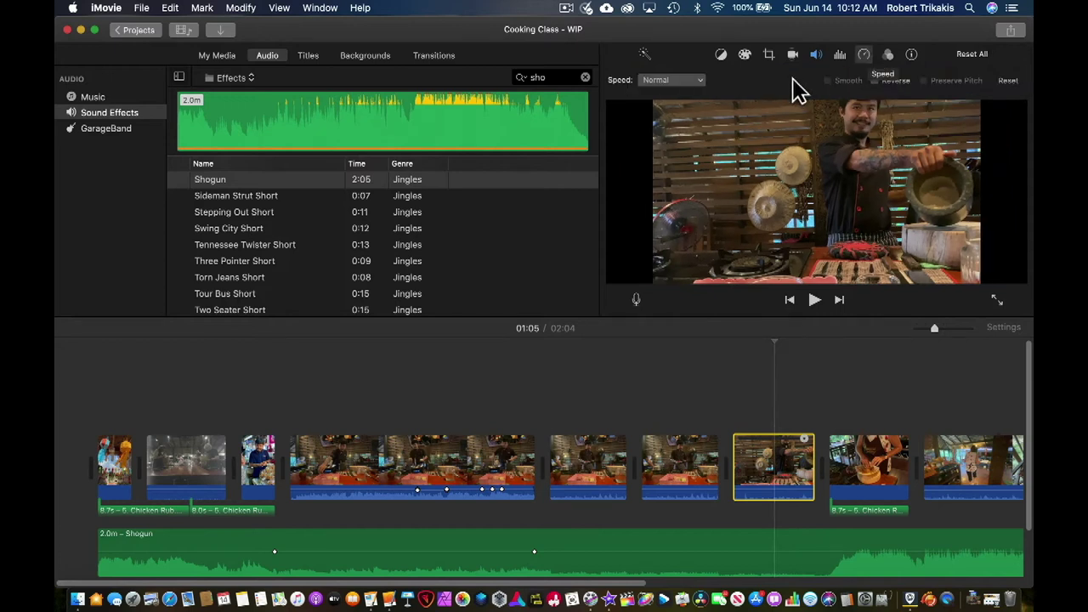
pyautogui.click(696, 85)
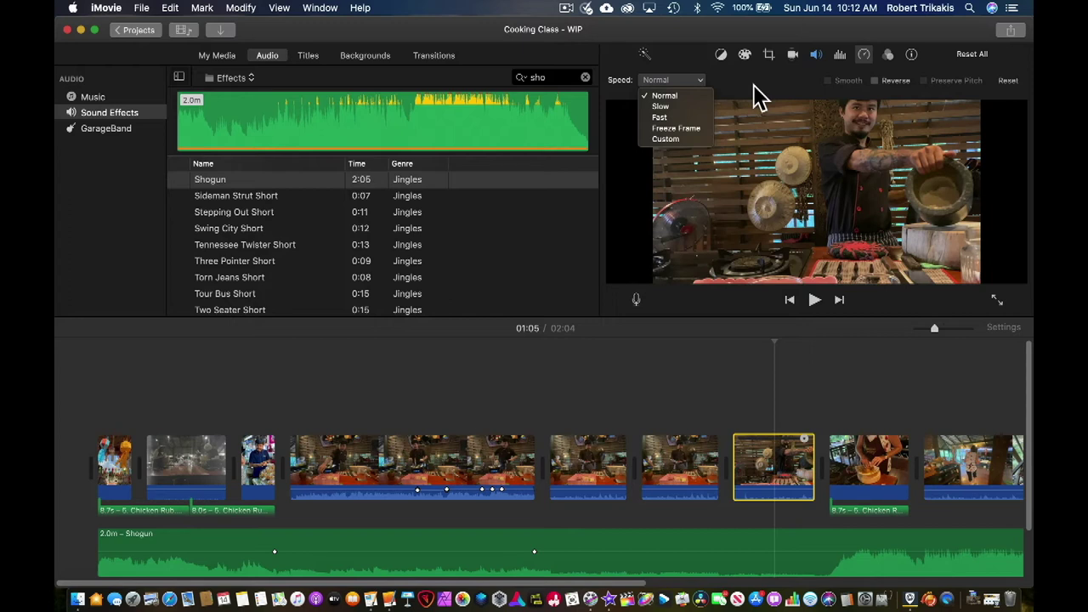
pyautogui.click(778, 80)
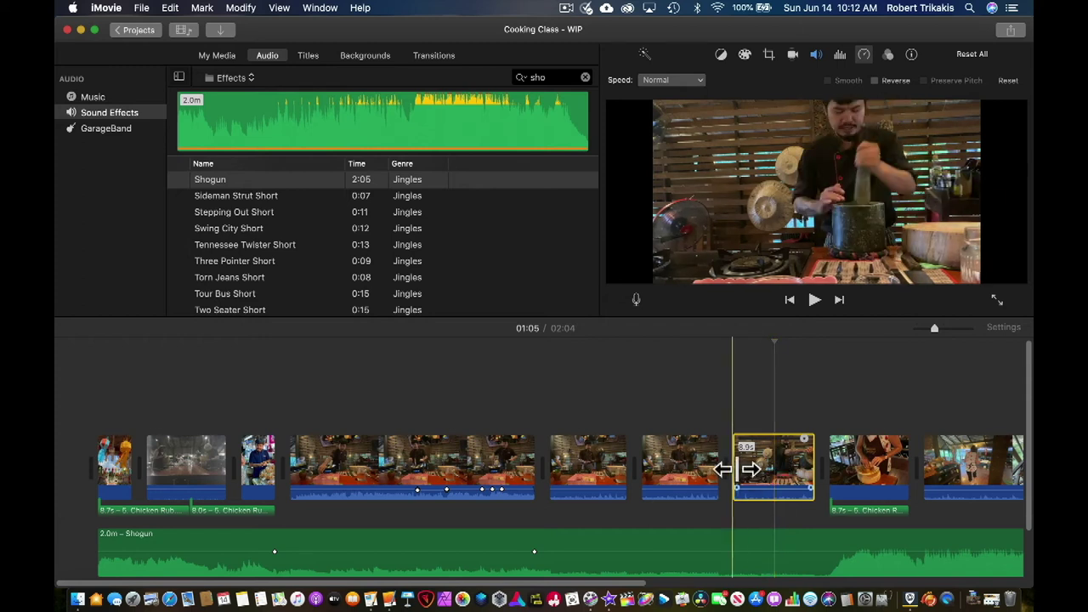
pyautogui.press('space')
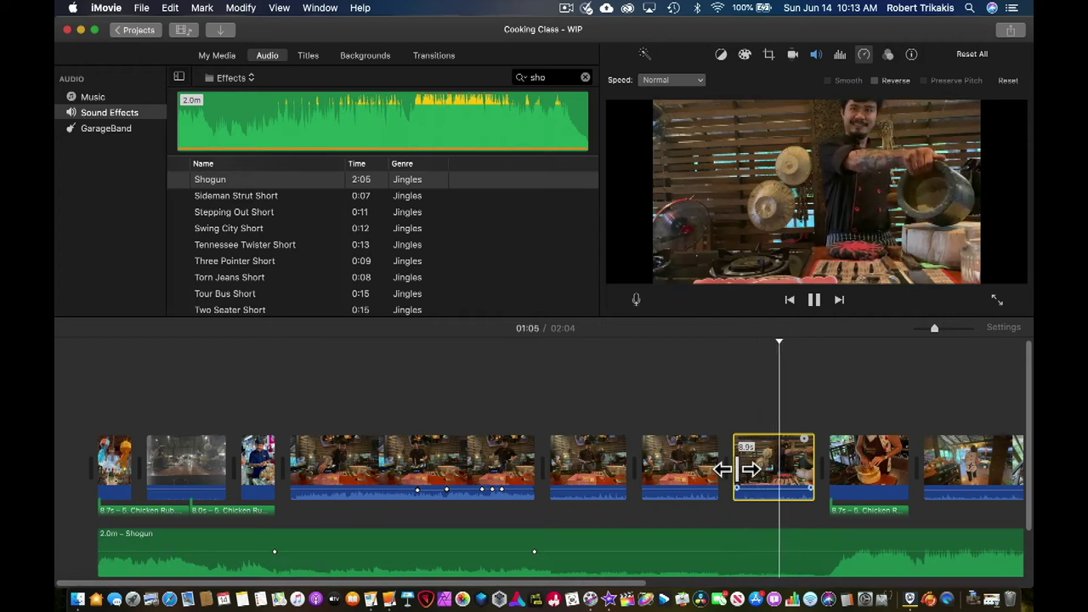
pyautogui.press('space')
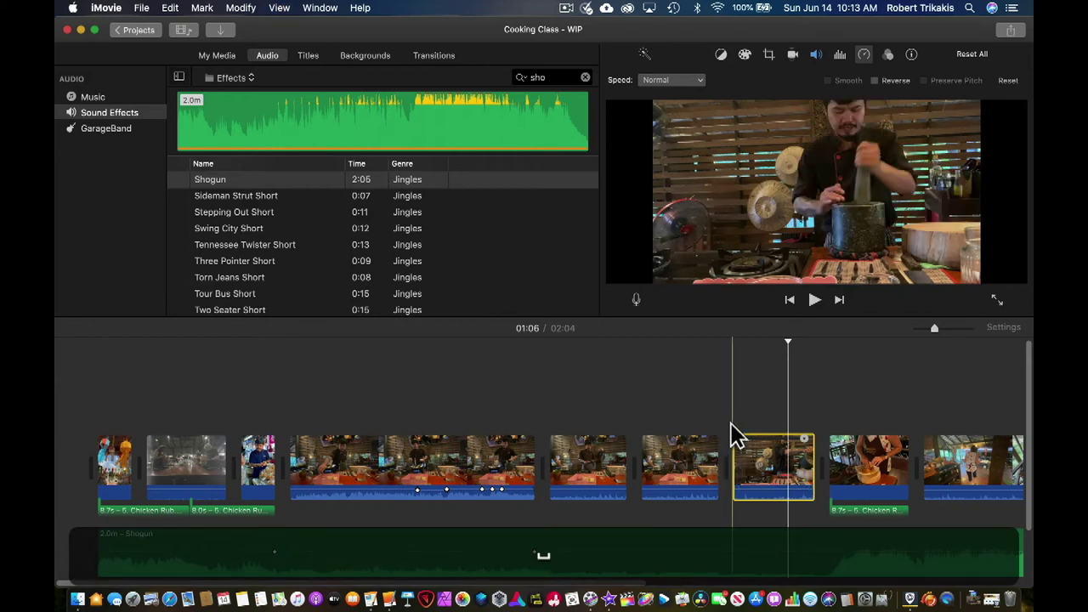
# Set the selected clip's speed to Slow at 10% and preview the slow motion
pyautogui.click(682, 81)
pyautogui.click(683, 96)
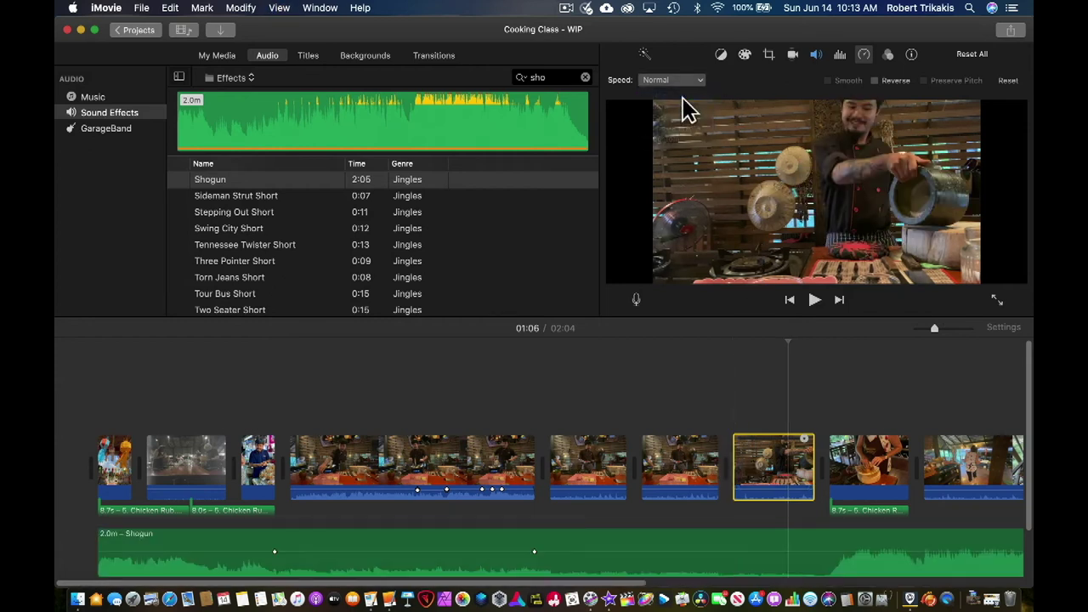
pyautogui.click(685, 81)
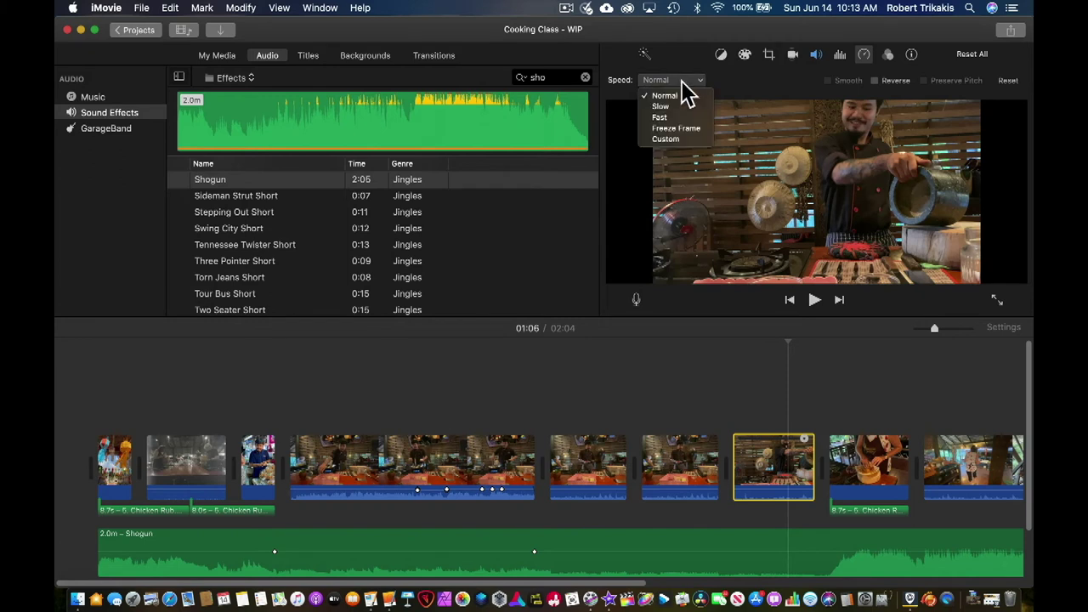
pyautogui.click(683, 107)
pyautogui.click(723, 82)
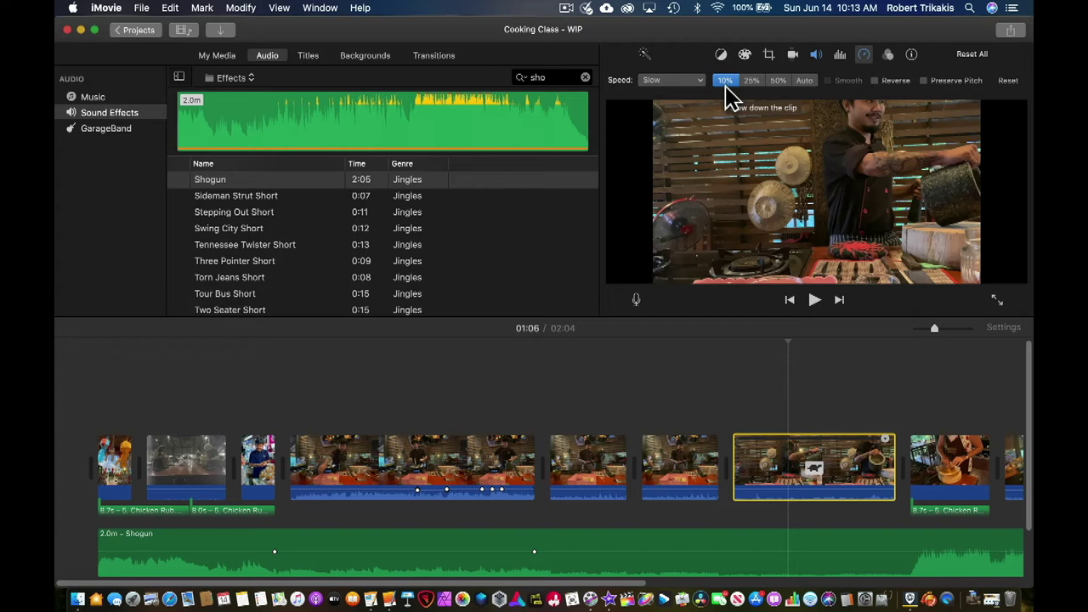
pyautogui.press('space')
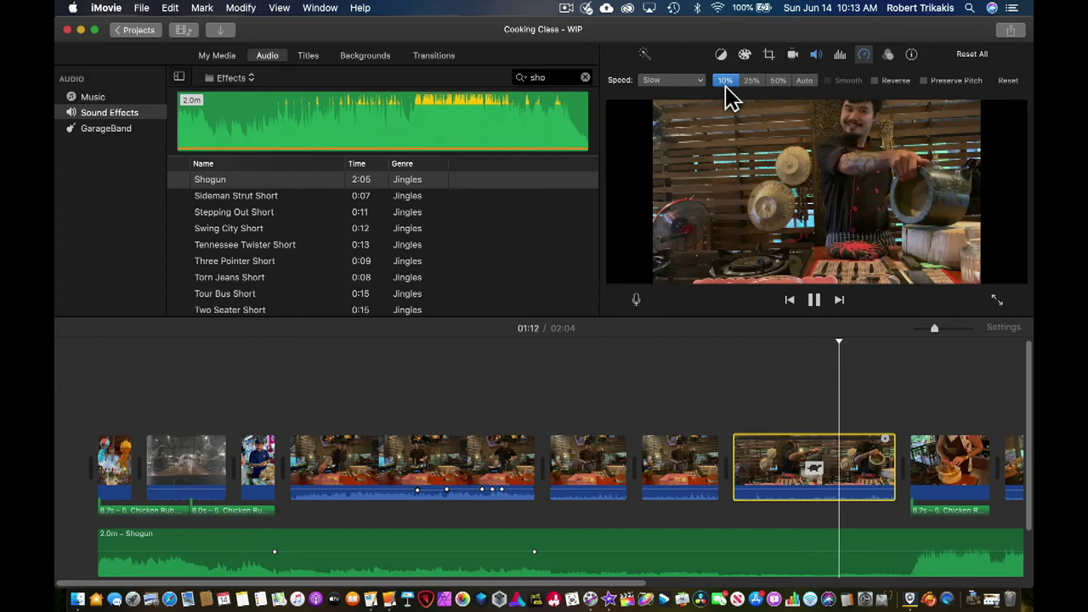
pyautogui.press('space')
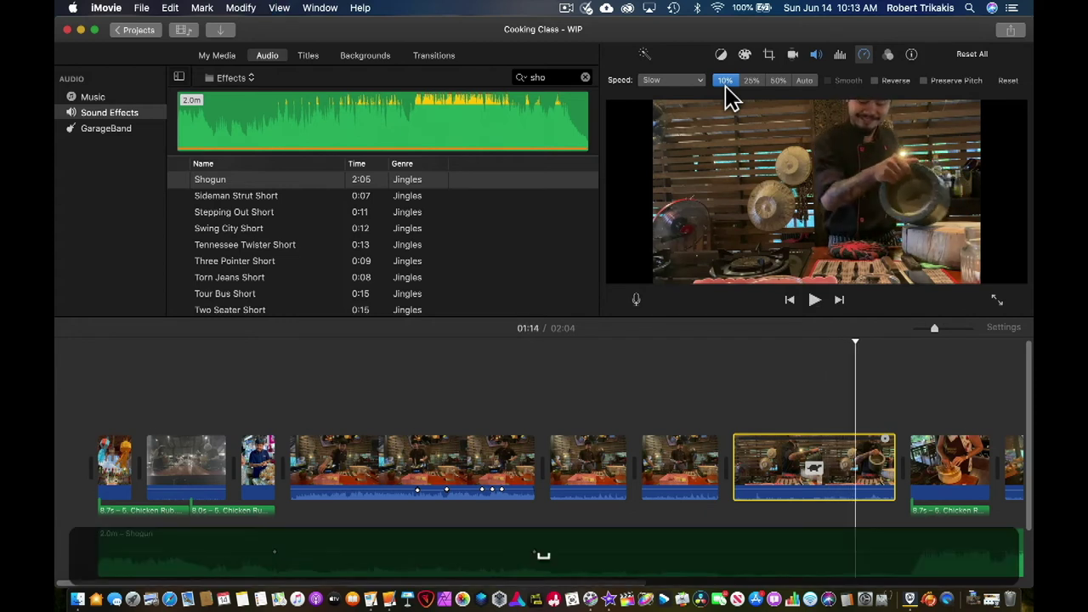
# Turn on Preserve Pitch for the slowed clip and play it again from about 01:08
pyautogui.click(942, 84)
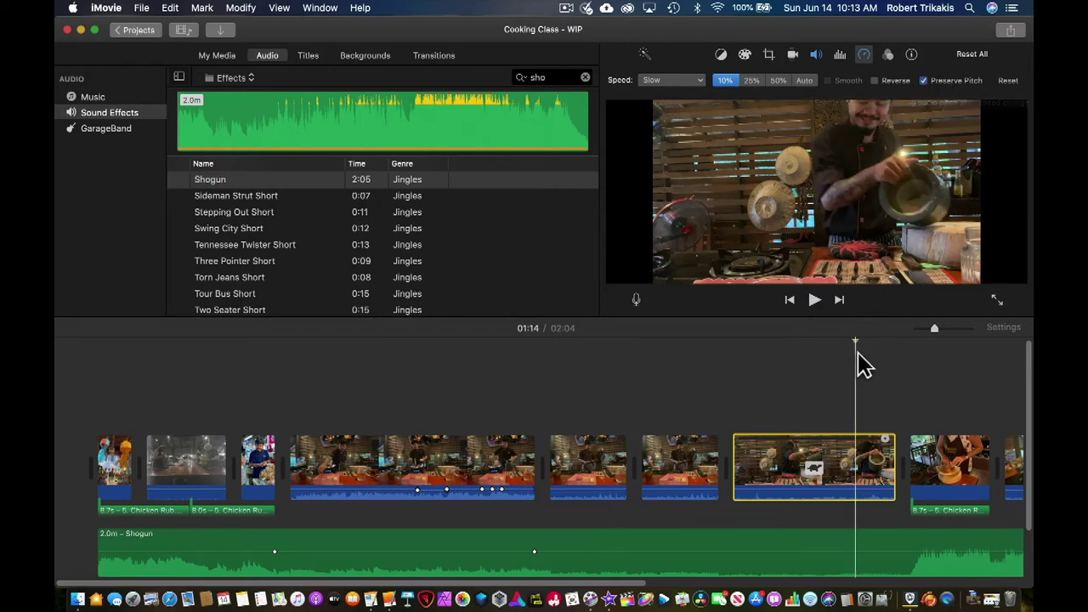
pyautogui.click(805, 361)
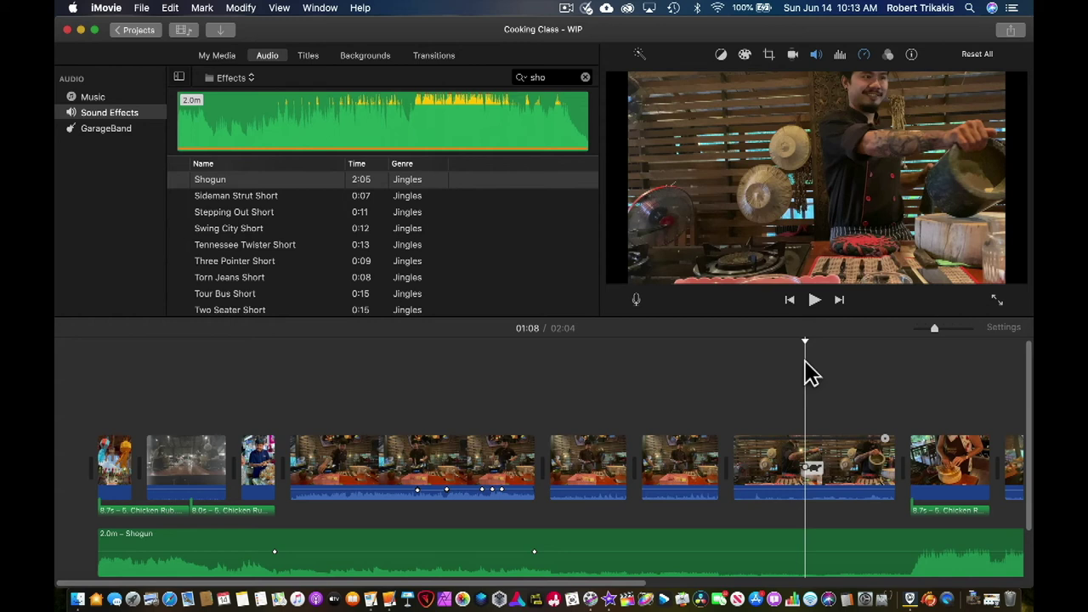
pyautogui.press('space')
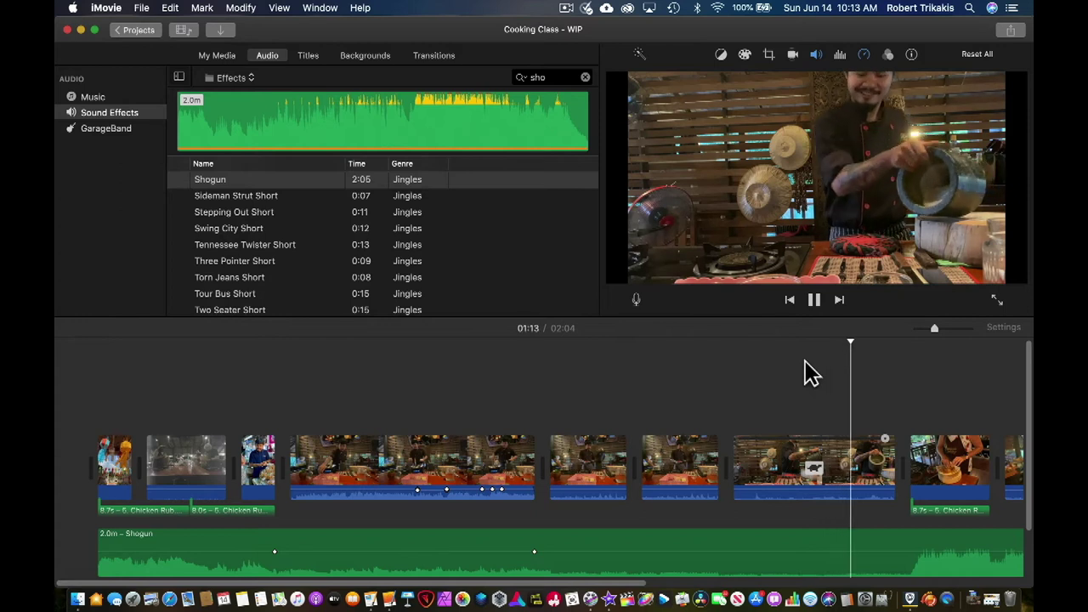
pyautogui.press('space')
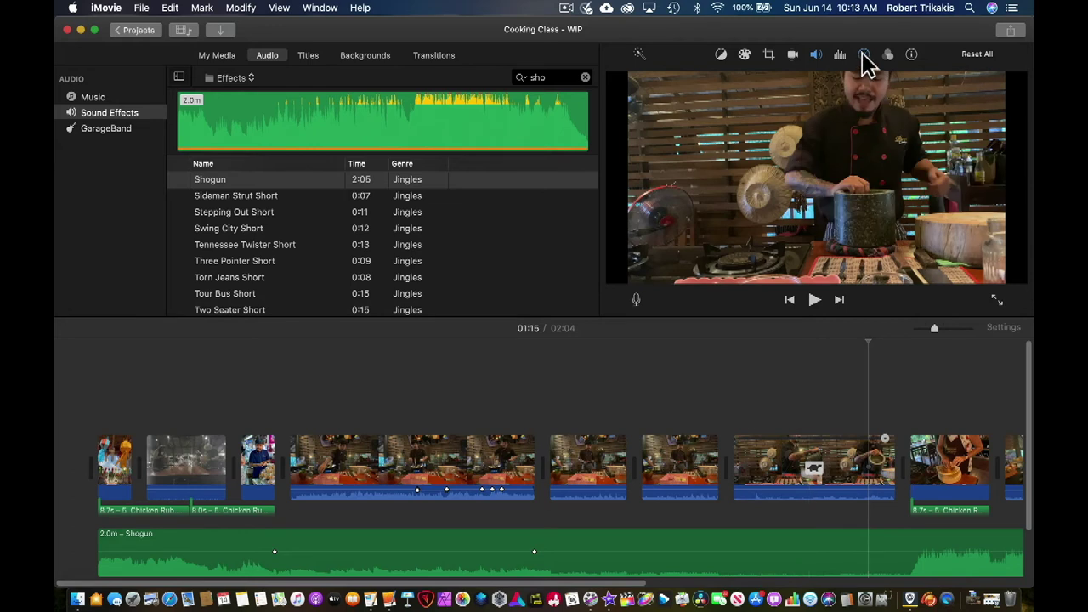
# Try the Fast 2x speed on the slowed clip, play it back, and undo the speed change
pyautogui.click(865, 463)
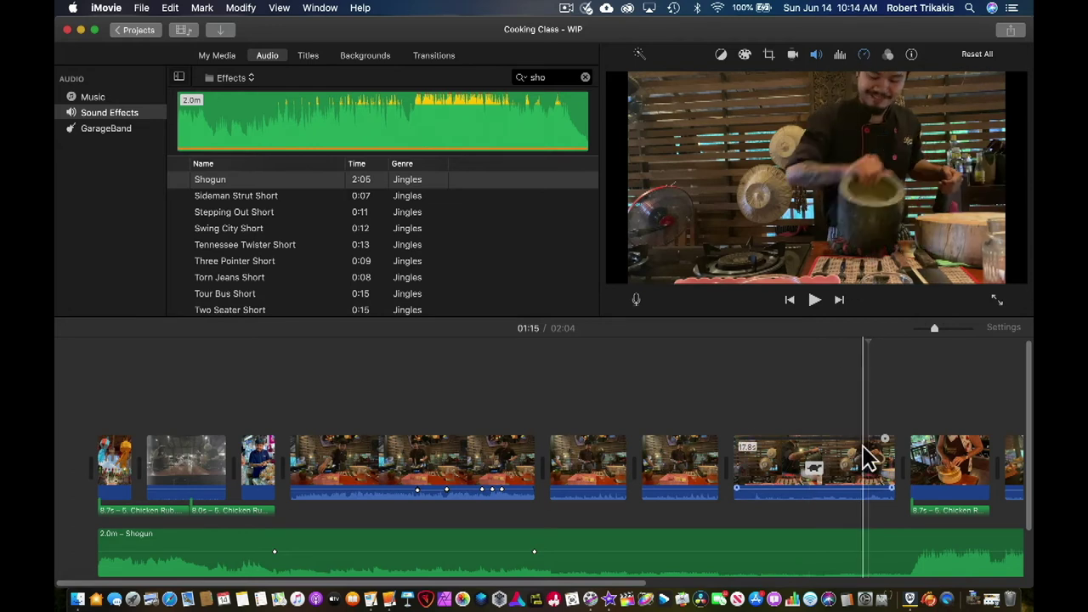
pyautogui.click(867, 459)
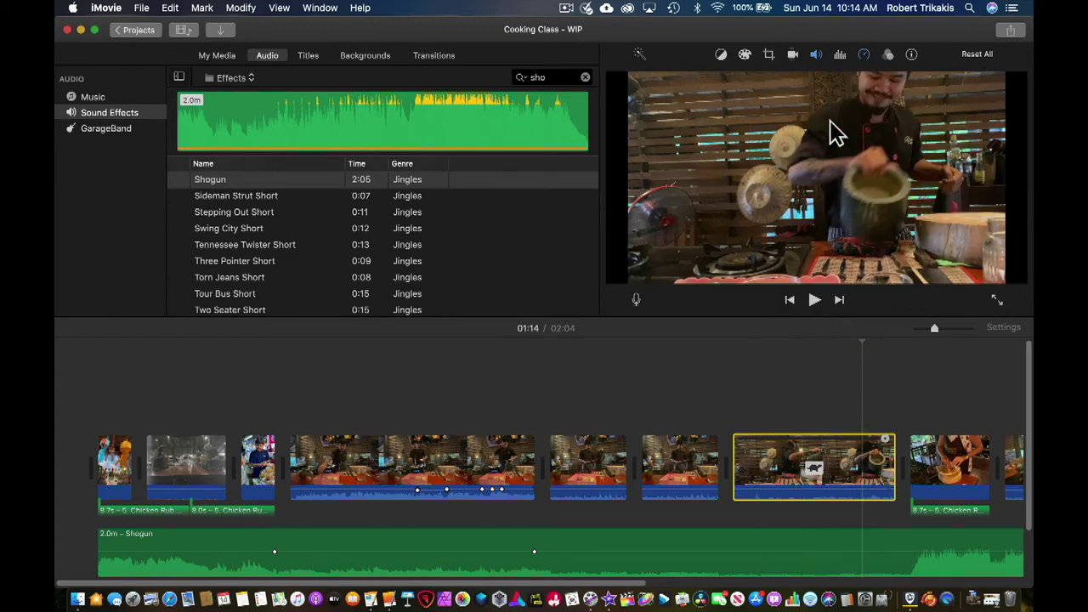
pyautogui.click(865, 57)
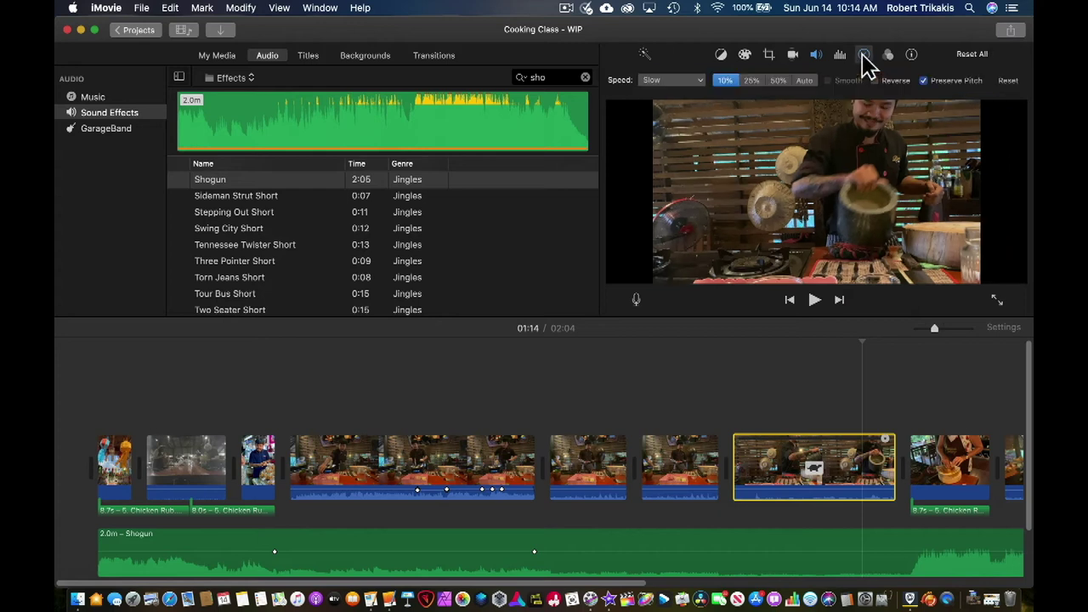
pyautogui.click(673, 80)
pyautogui.click(686, 118)
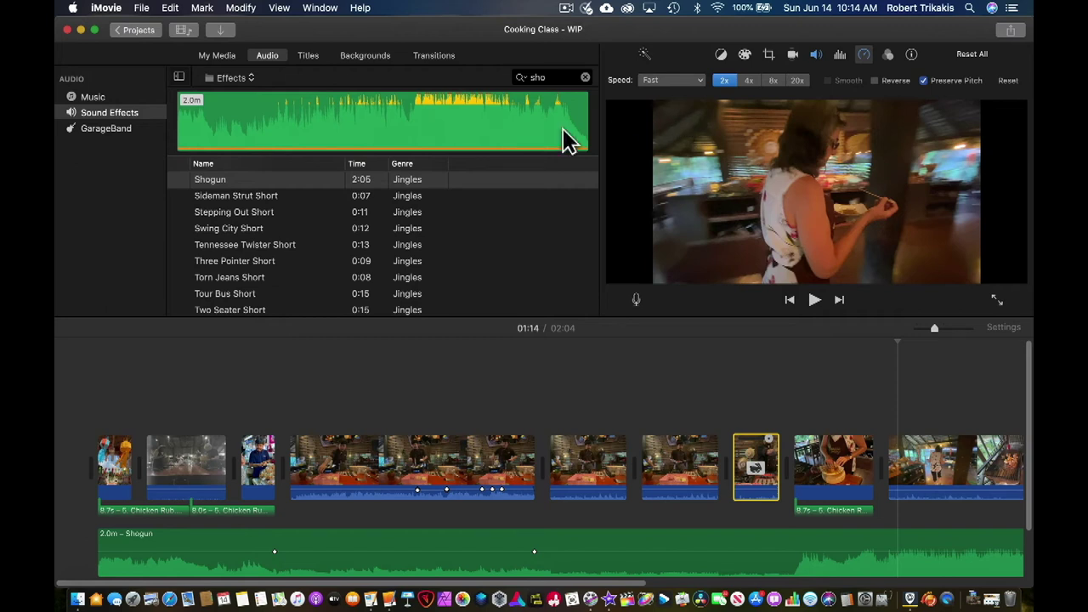
pyautogui.click(719, 360)
pyautogui.press('space')
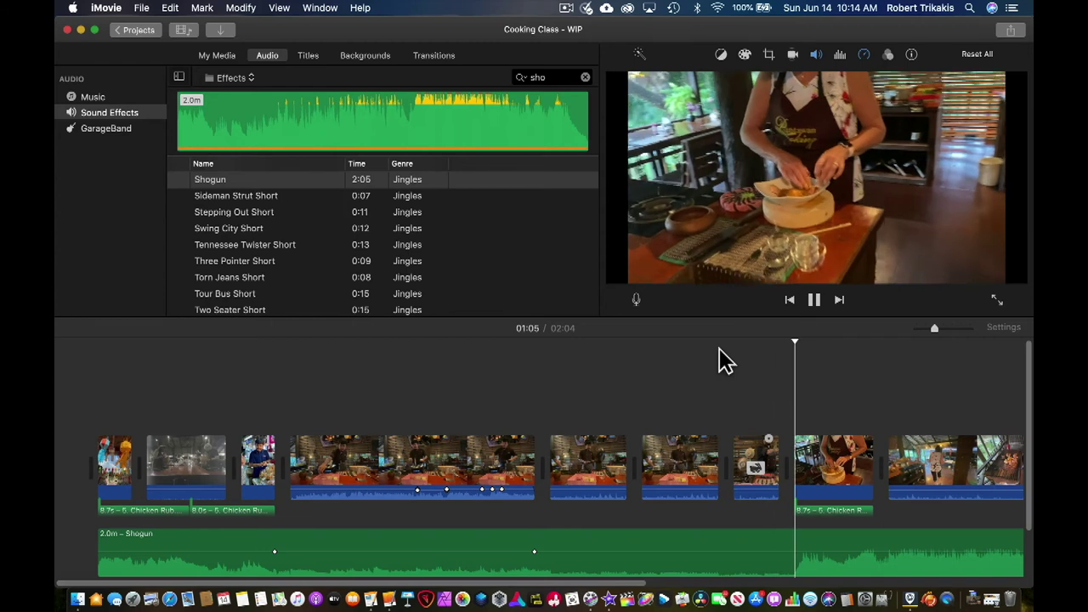
pyautogui.press('space')
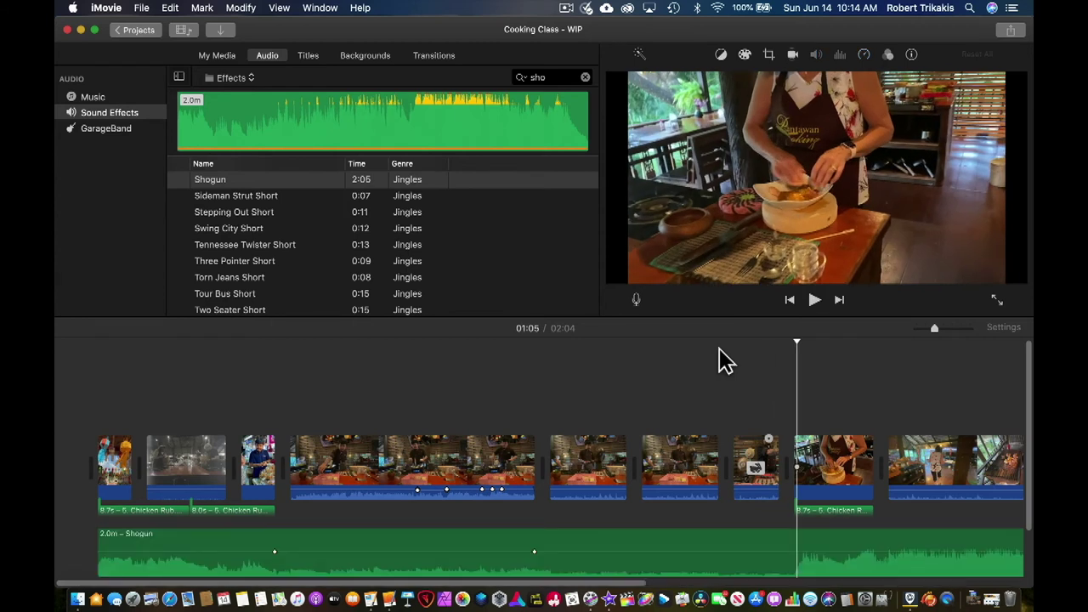
pyautogui.press('super')
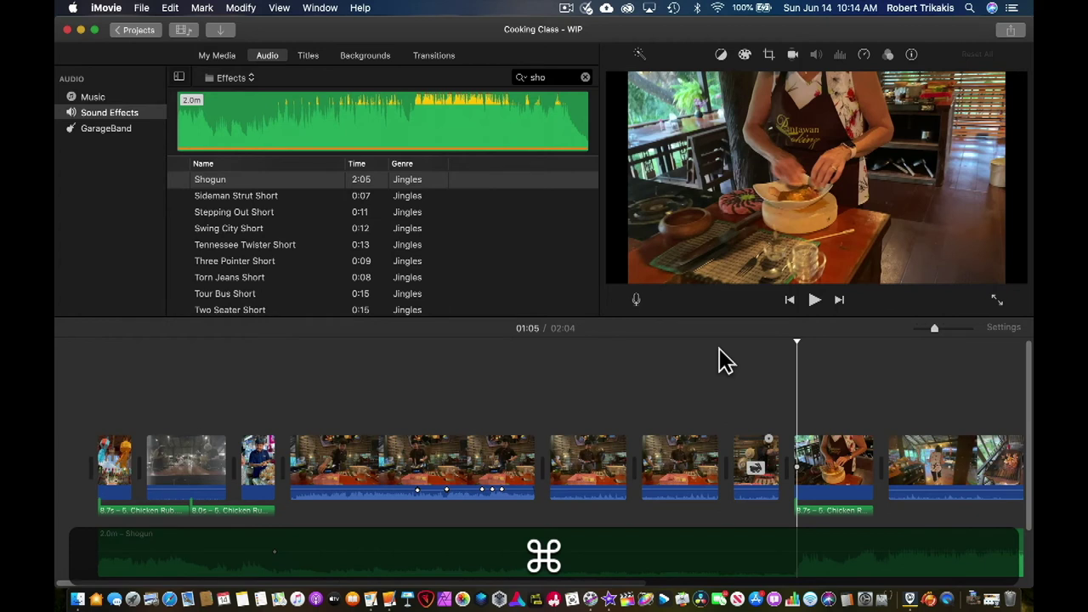
pyautogui.press('super+z')
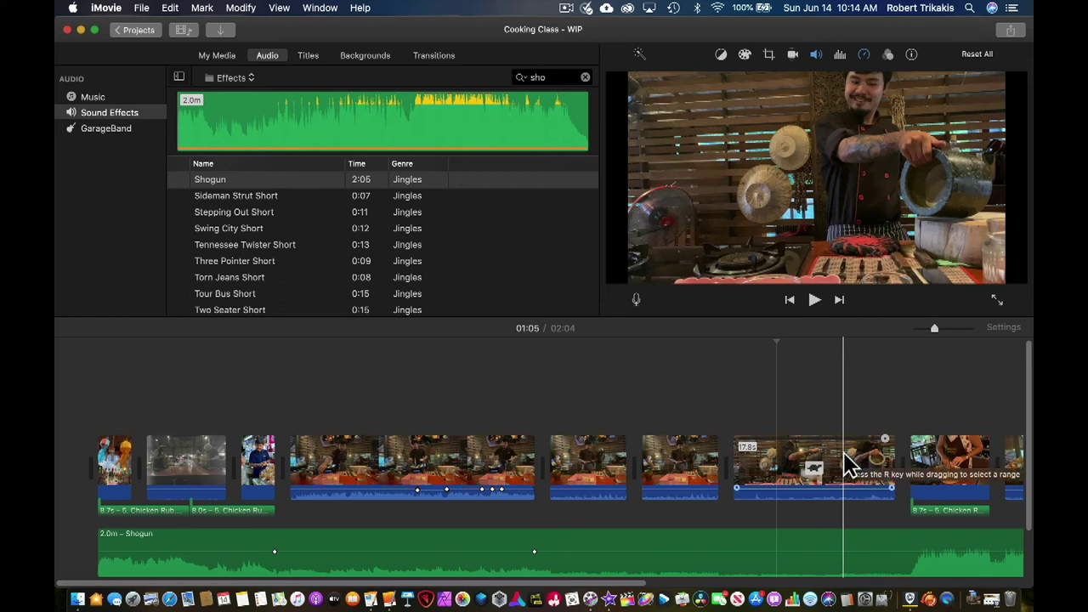
# Try the Fast 2x speed on the clip once more and switch it back to Slow at 10%
pyautogui.click(847, 463)
pyautogui.click(863, 54)
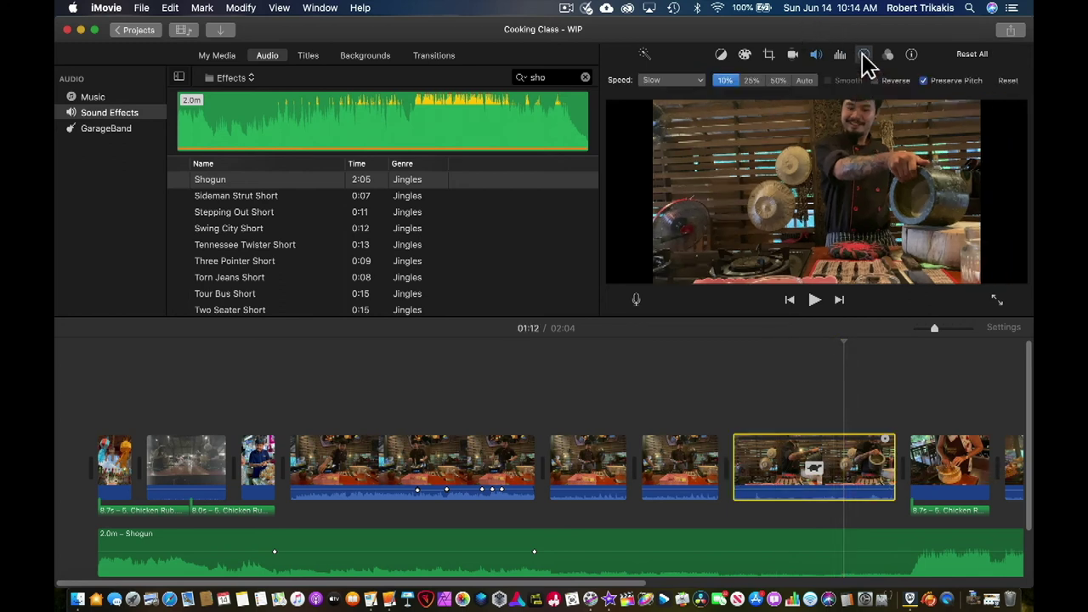
pyautogui.click(683, 80)
pyautogui.click(687, 117)
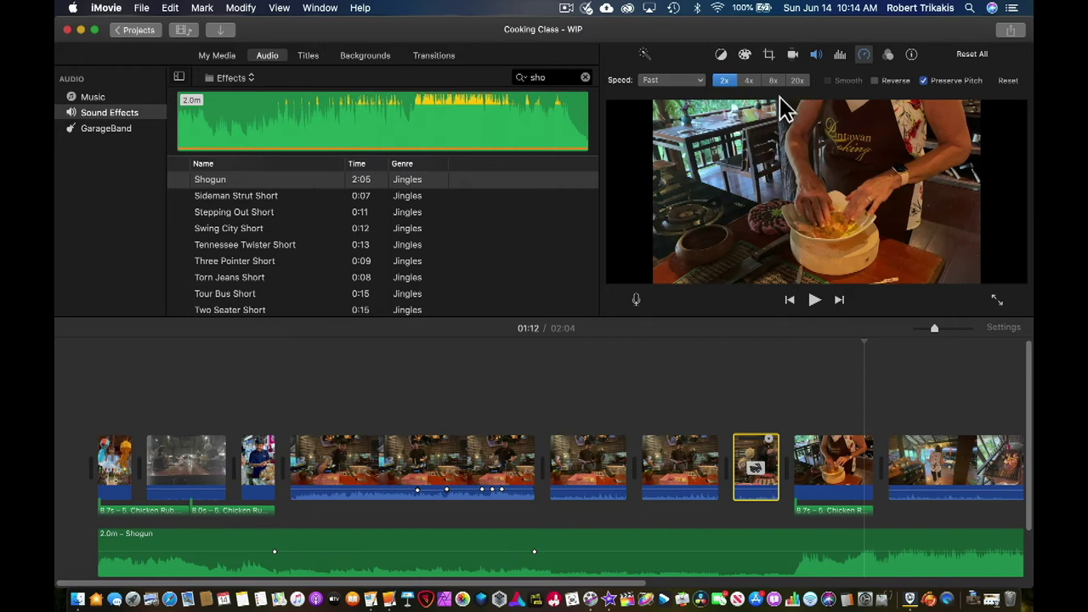
pyautogui.click(685, 81)
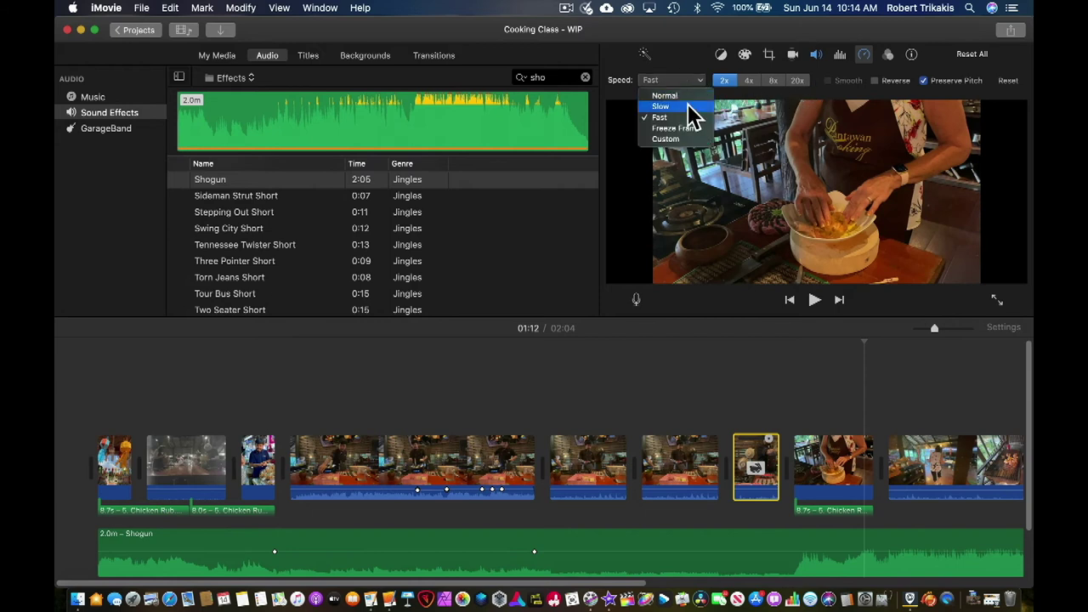
pyautogui.click(689, 107)
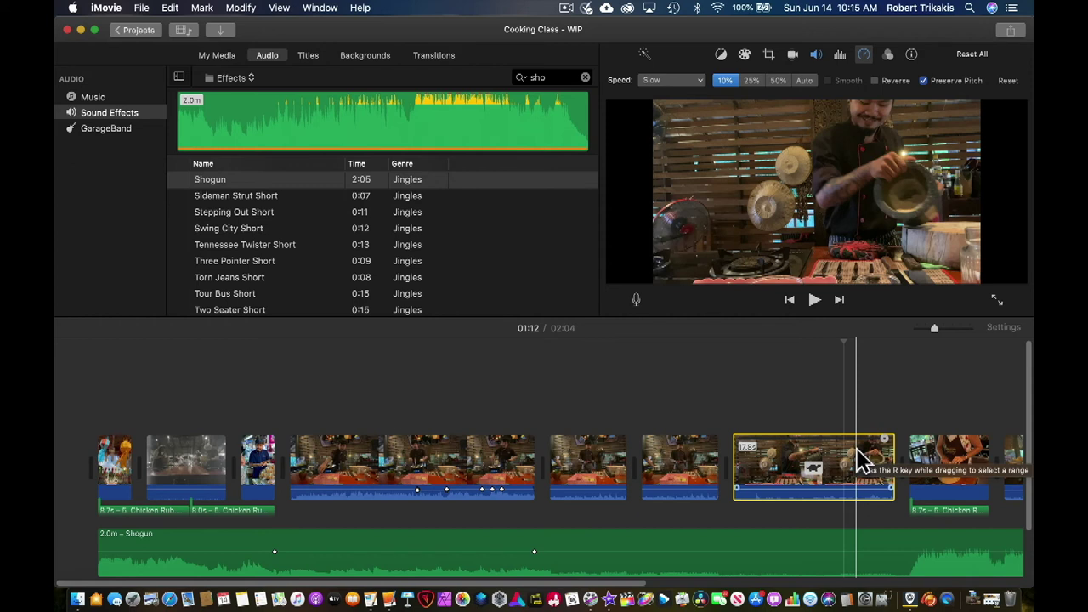
# Select a range of about 1.9 s around 01:14 within the slowed clip and apply Freeze Frame to it
pyautogui.press('r')
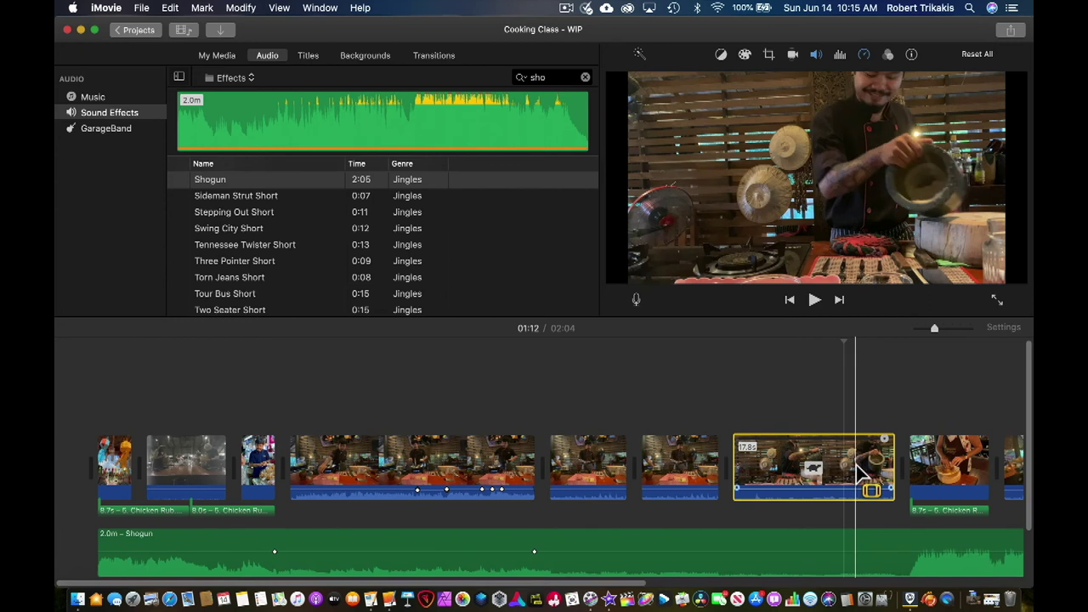
pyautogui.moveTo(857, 466); pyautogui.dragTo(868, 466)
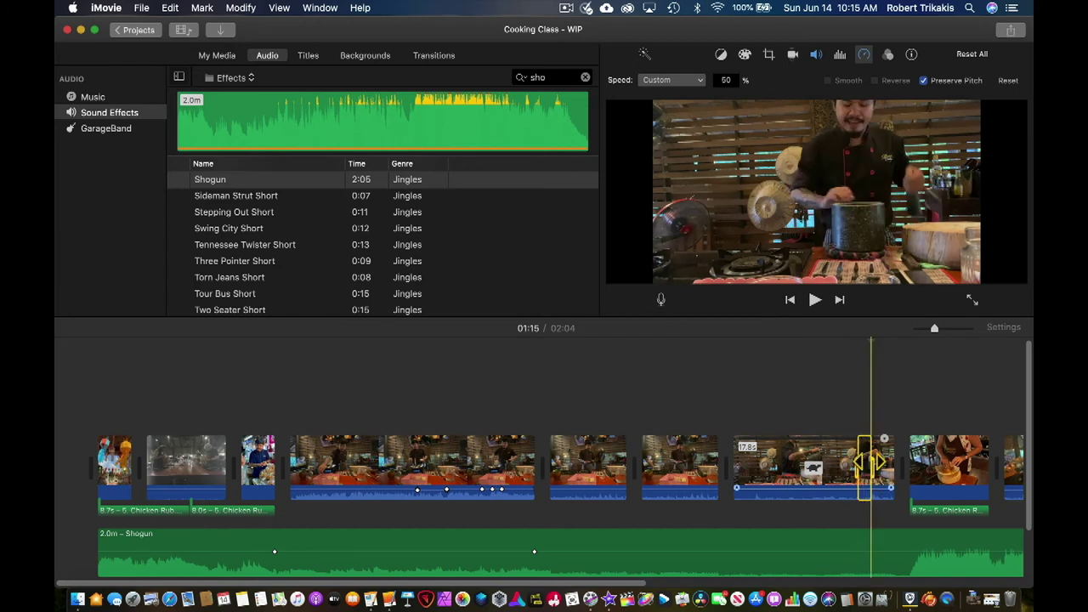
pyautogui.moveTo(871, 465)
pyautogui.mouseDown()
pyautogui.moveTo(852, 466)
pyautogui.moveTo(865, 464)
pyautogui.mouseUp()
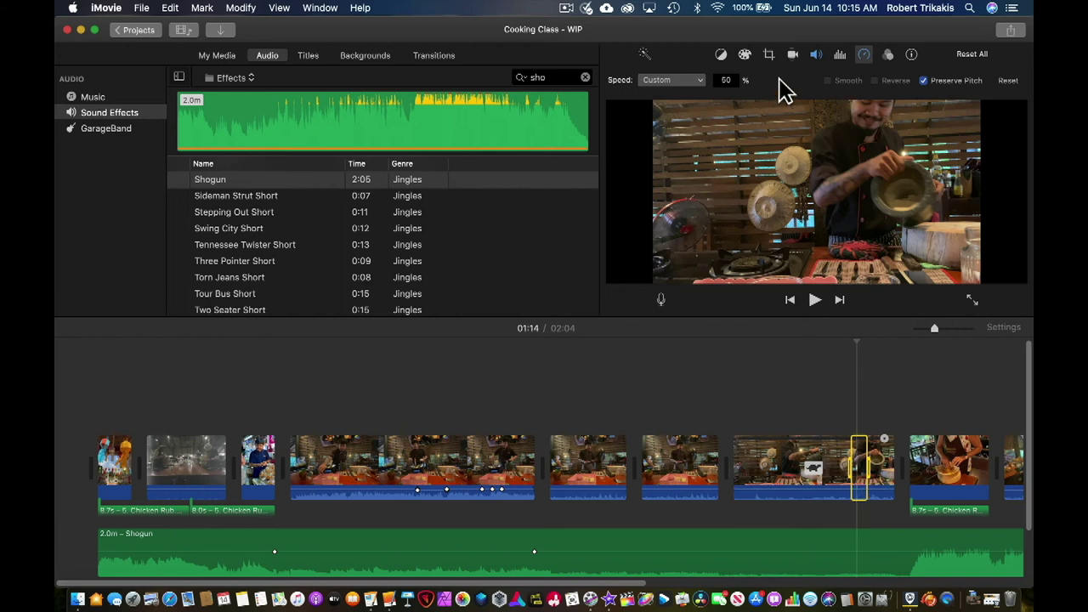
pyautogui.click(685, 82)
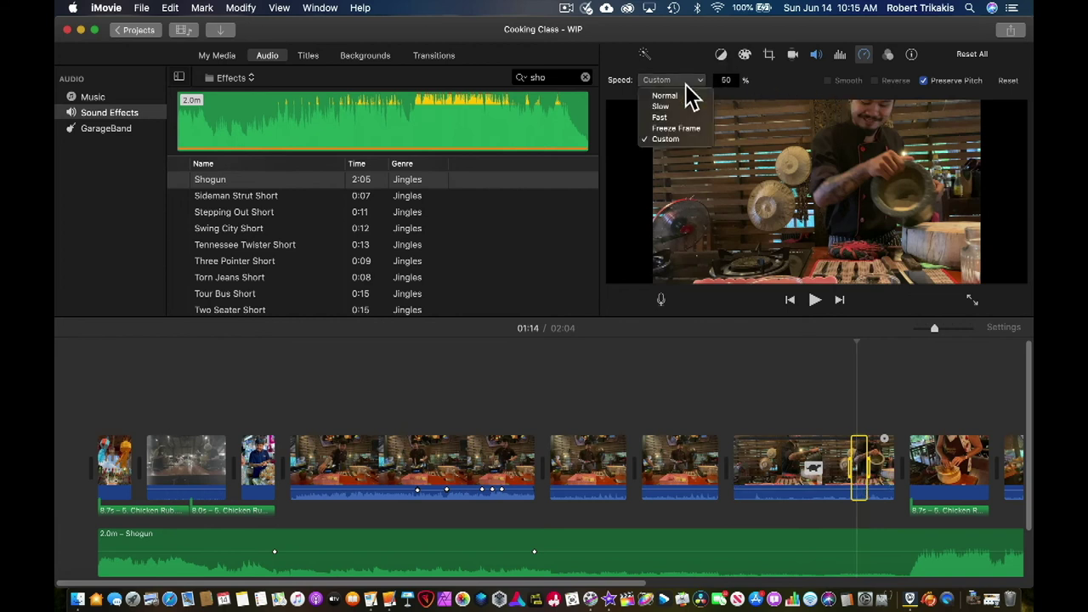
pyautogui.click(688, 129)
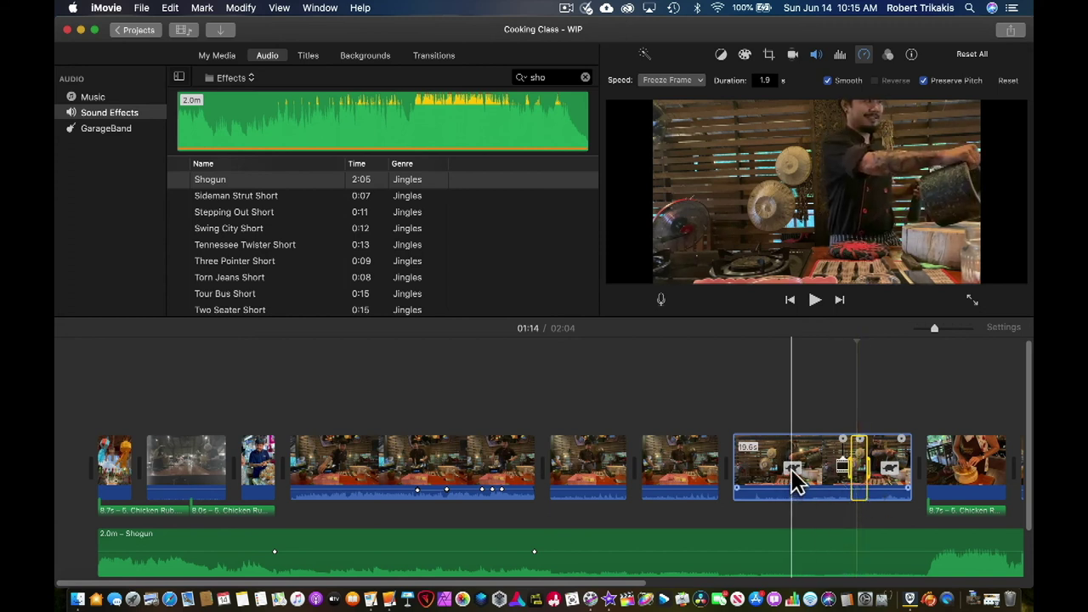
# Play the slowed clip through its freeze-frame section to preview the effect
pyautogui.click(824, 427)
pyautogui.press('space')
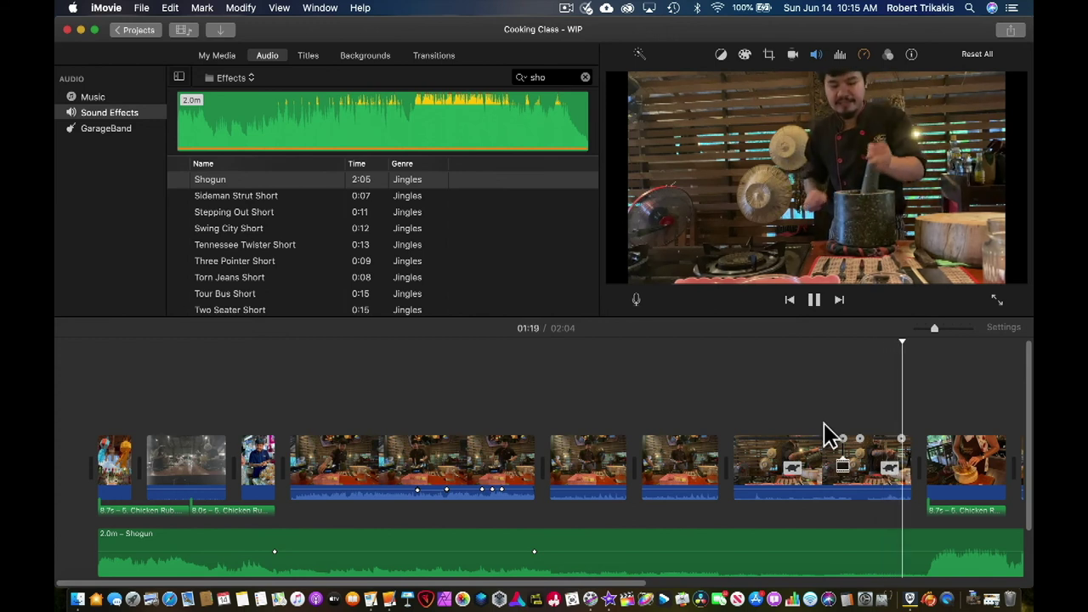
pyautogui.press('space')
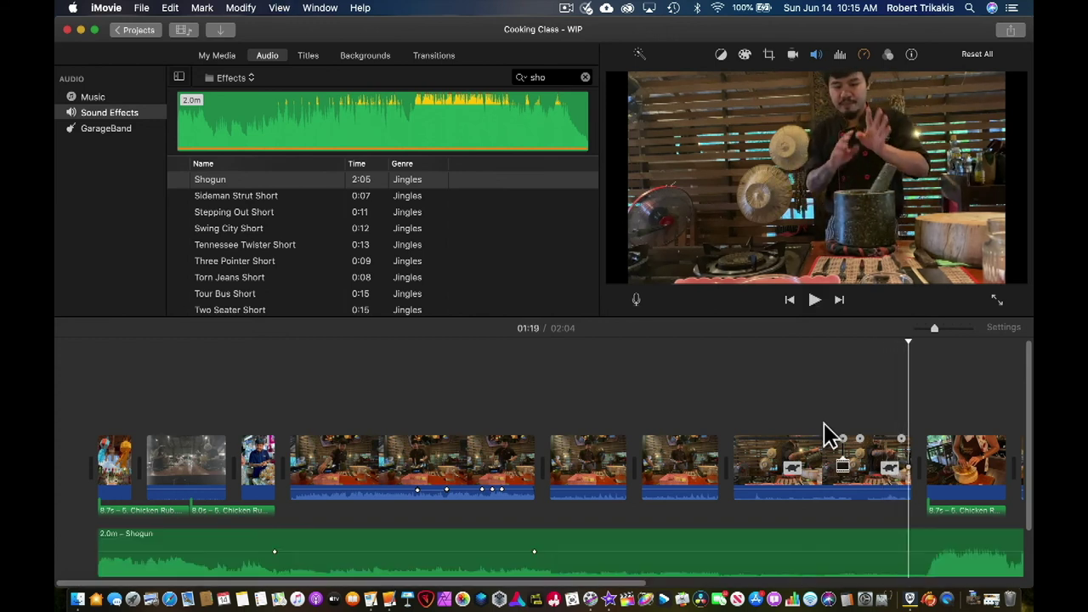
# Select the whole clip containing the freeze frame and open its speed presets
pyautogui.click(831, 453)
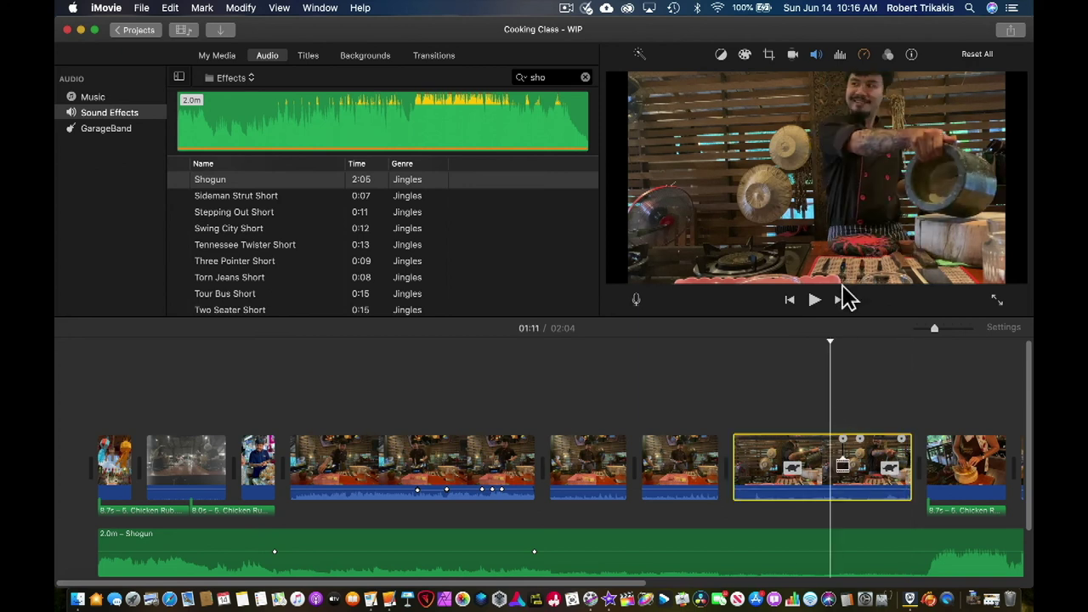
pyautogui.click(864, 53)
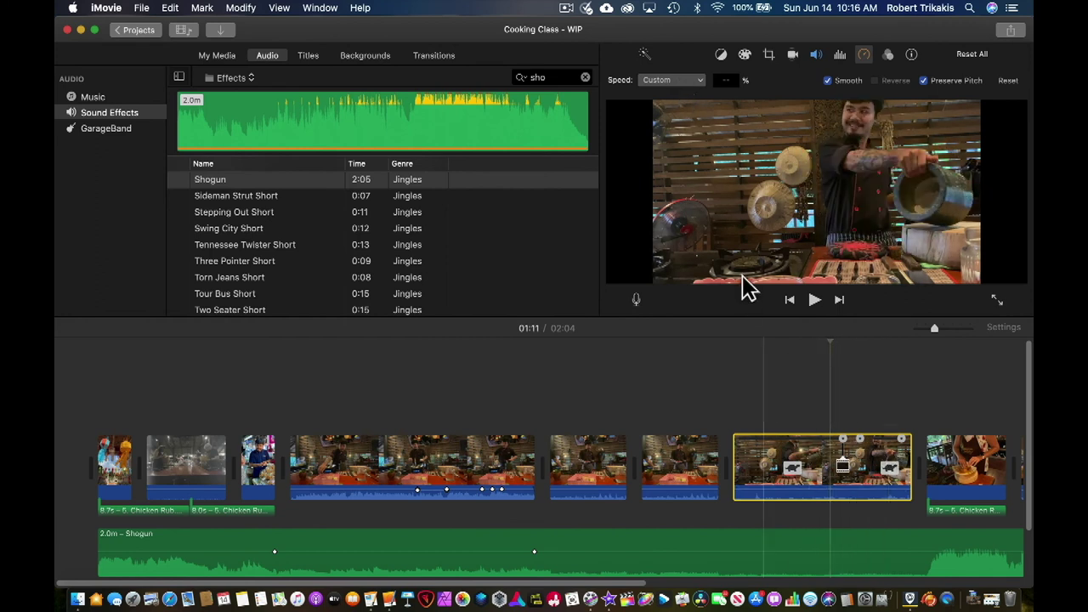
pyautogui.click(693, 85)
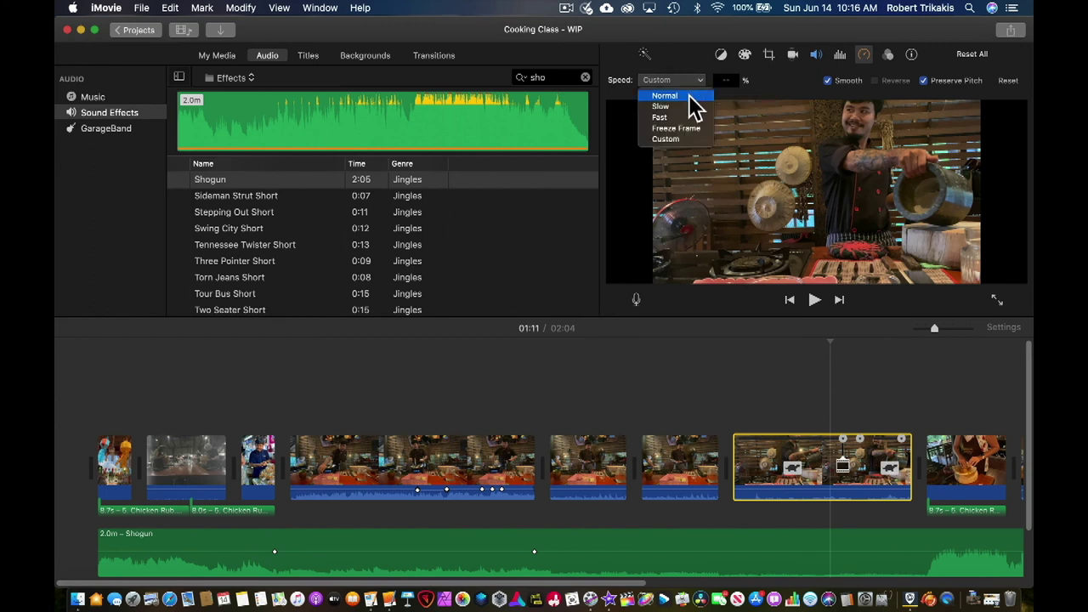